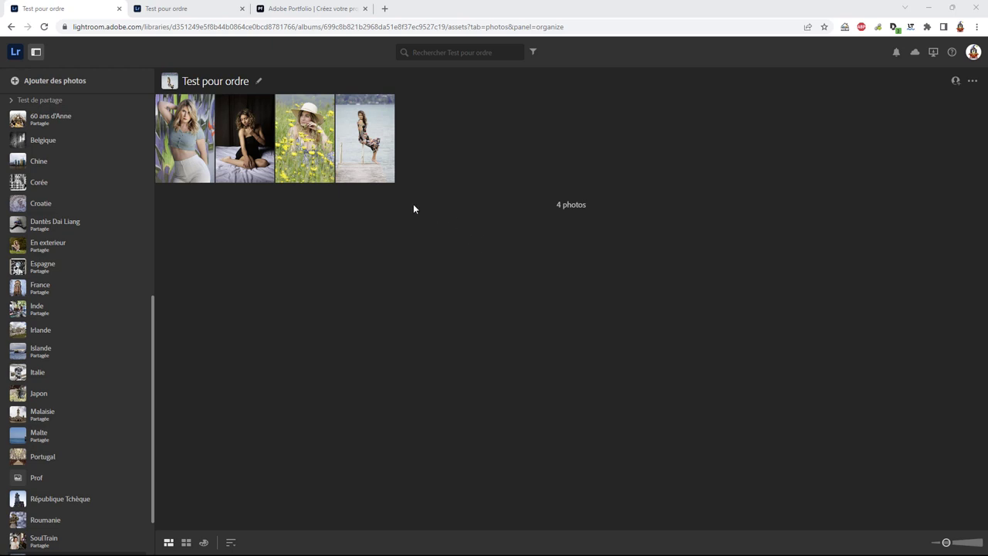
Step: Check the album's sort options and leave it in capture-date order
{"action": "left_click_drag", "start_coordinate": [153, 320], "coordinate": [163, 393]}
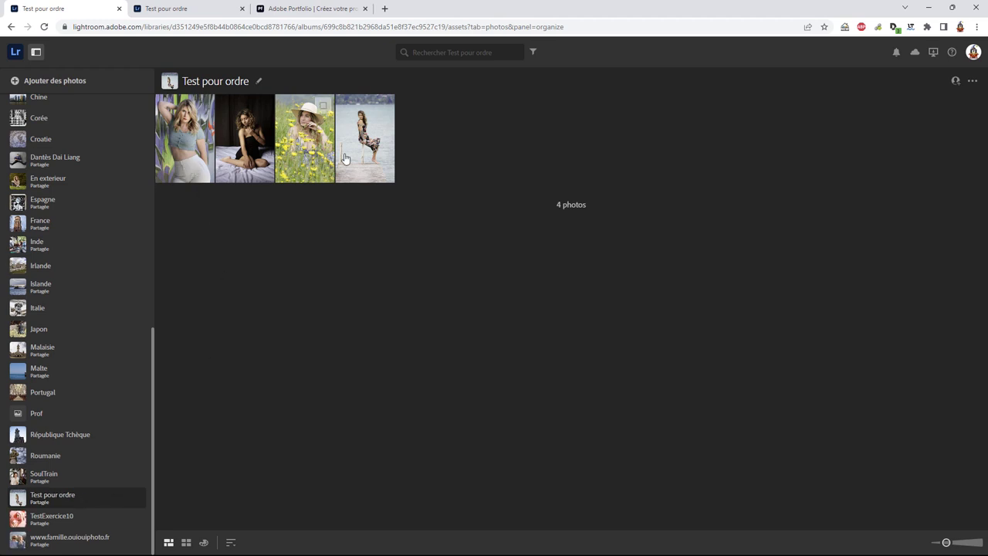
{"action": "left_click", "coordinate": [231, 543]}
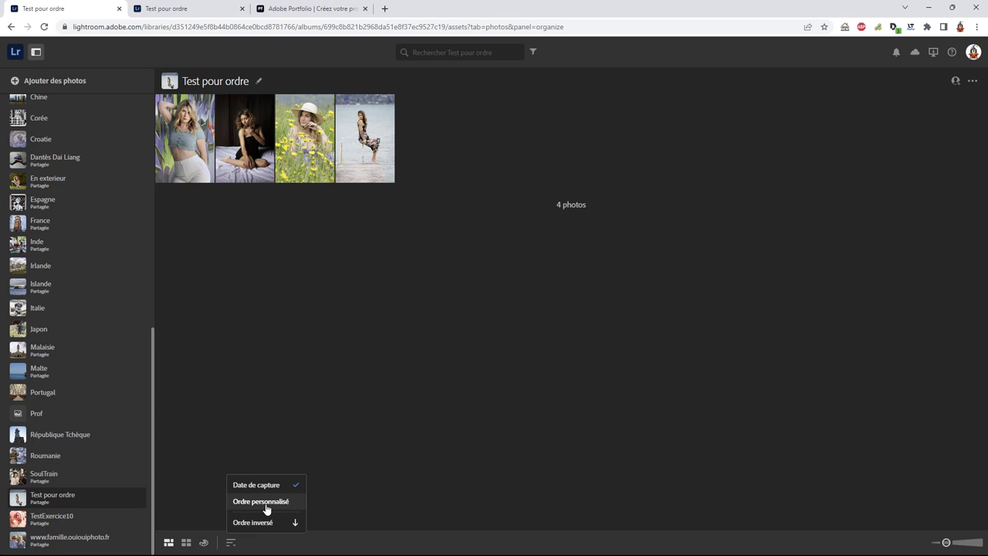
{"action": "left_click", "coordinate": [359, 280]}
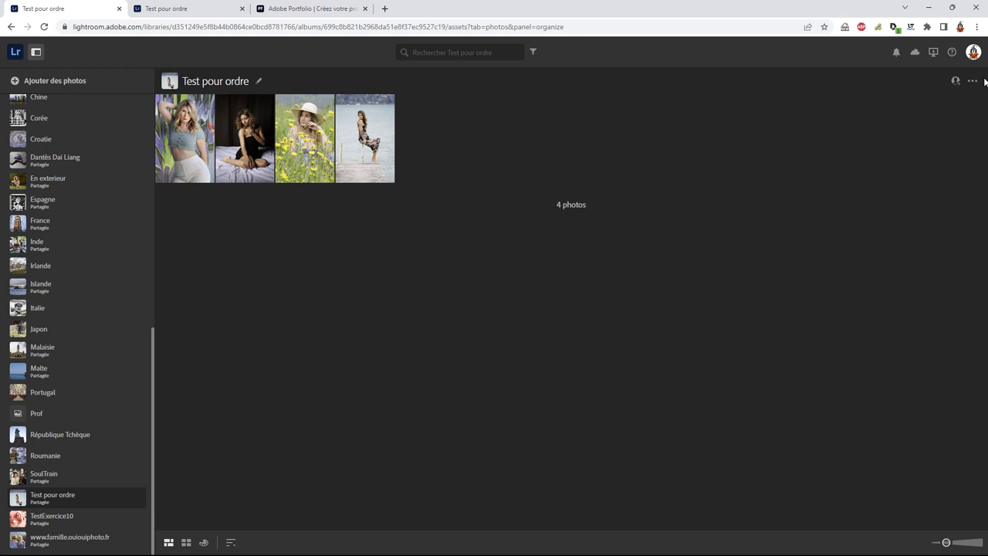
Step: Compare the album with its sharing settings and public shared page, then show its options list
{"action": "left_click", "coordinate": [956, 80]}
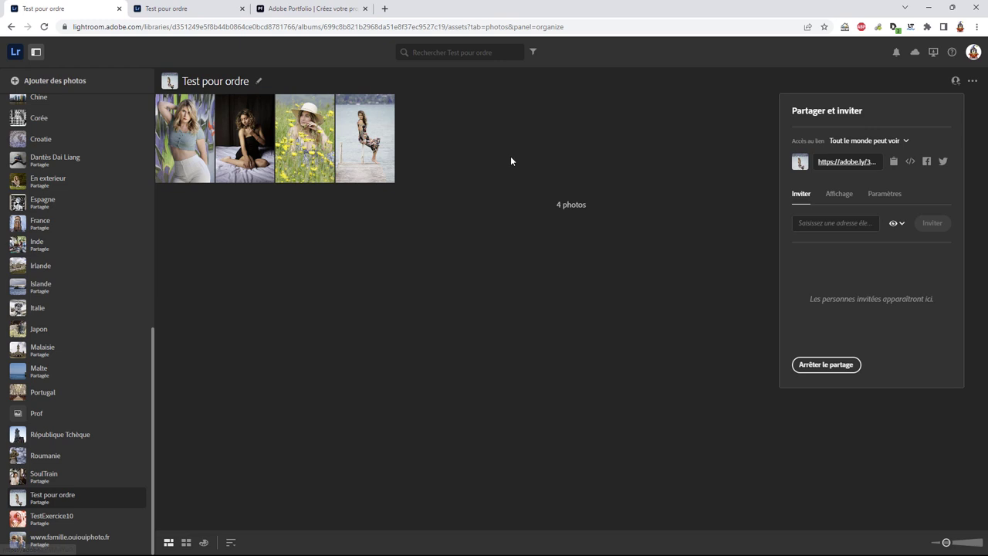
{"action": "left_click", "coordinate": [383, 244]}
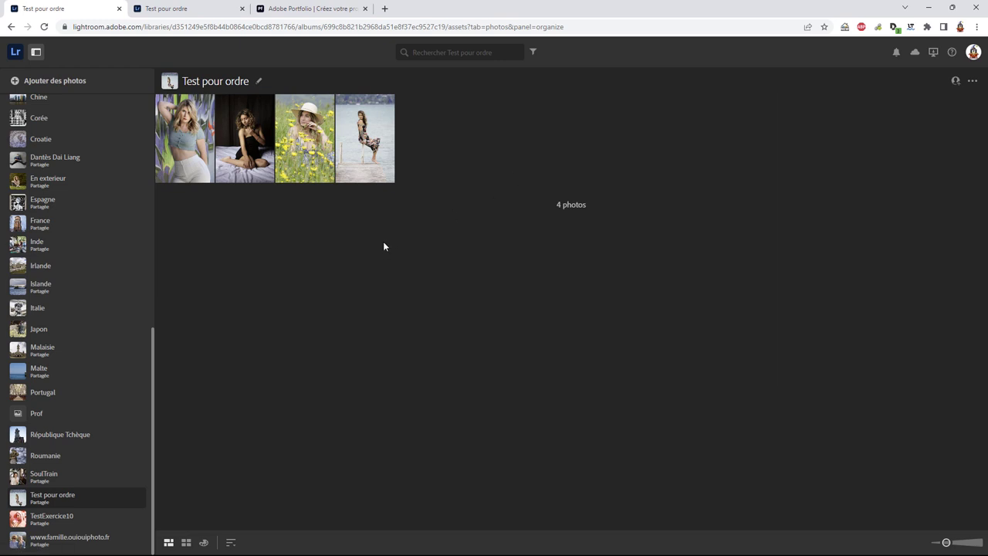
{"action": "left_click", "coordinate": [196, 12]}
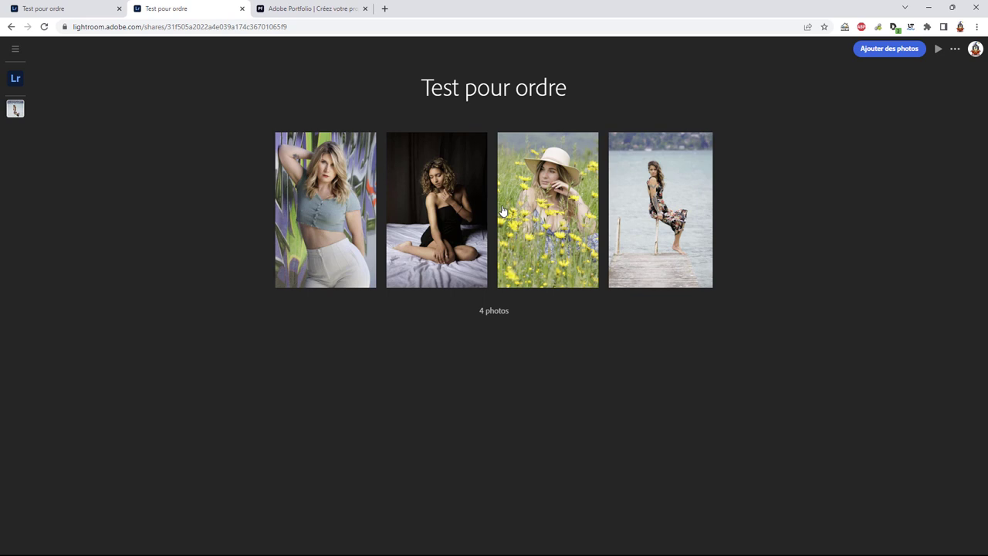
{"action": "left_click", "coordinate": [68, 11]}
{"action": "left_click", "coordinate": [973, 81]}
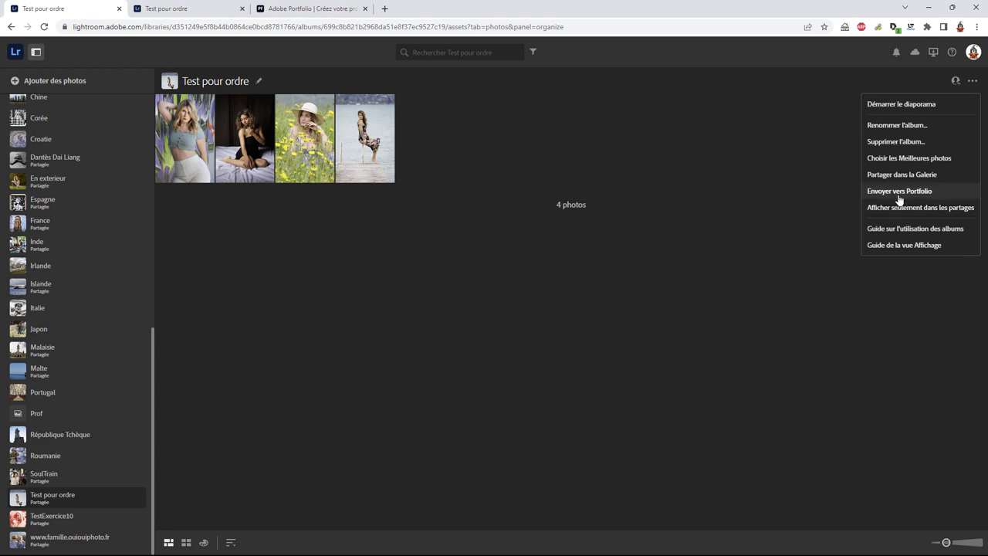
Step: In the Portfolio editor, review the site's pages and return to the Test pour ordre page
{"action": "left_click", "coordinate": [352, 9]}
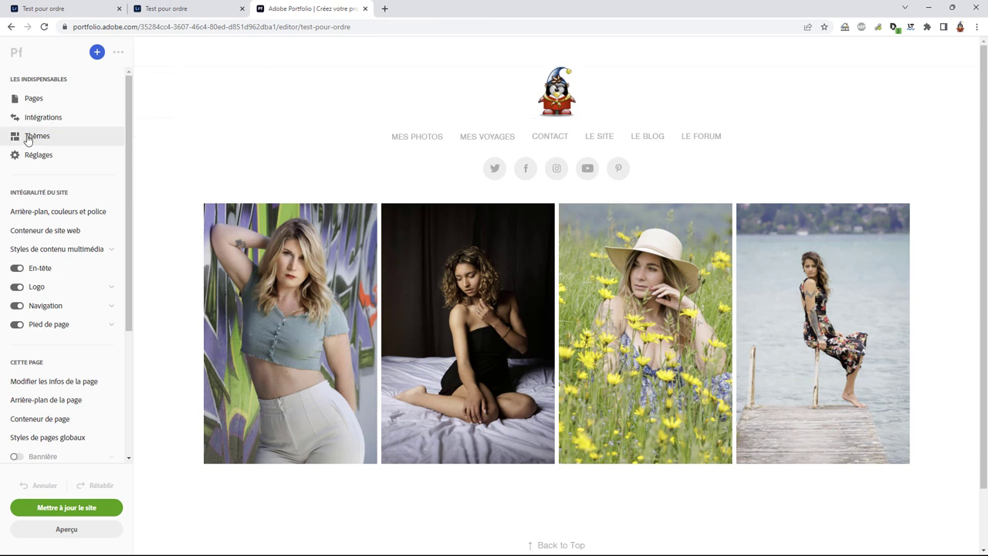
{"action": "left_click", "coordinate": [33, 99]}
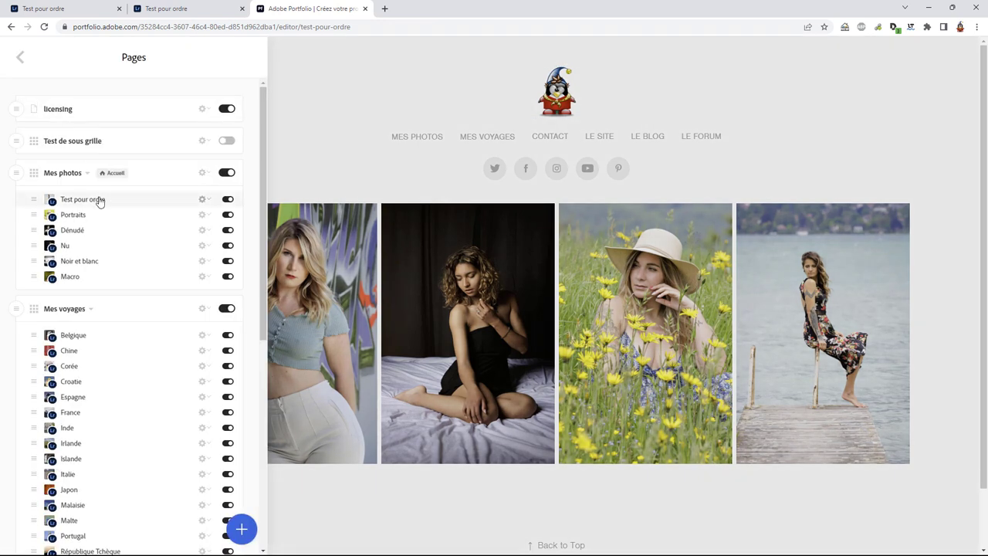
{"action": "left_click", "coordinate": [334, 175]}
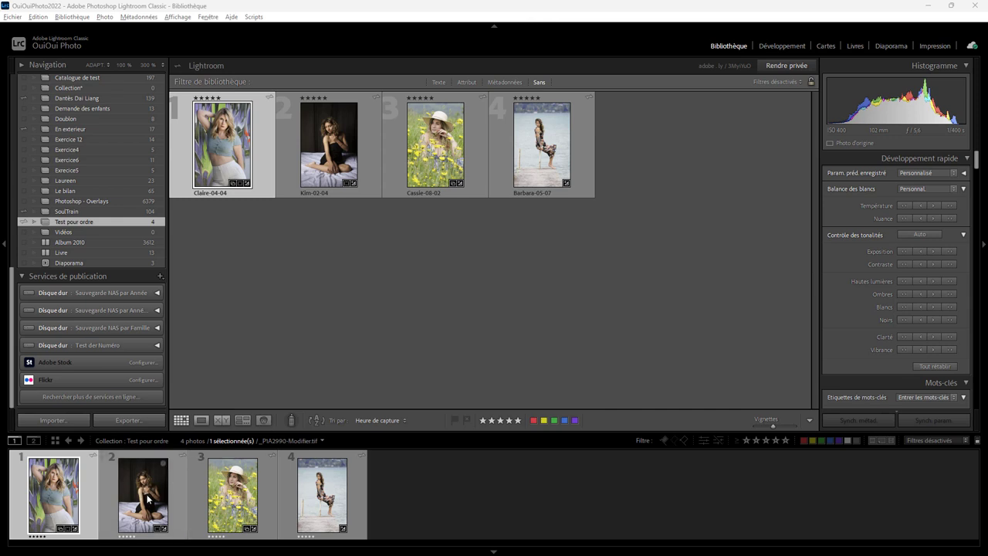
Step: Drag the bed photo to first place in the filmstrip, raising the reorder prompt
{"action": "left_click_drag", "start_coordinate": [149, 496], "coordinate": [40, 497]}
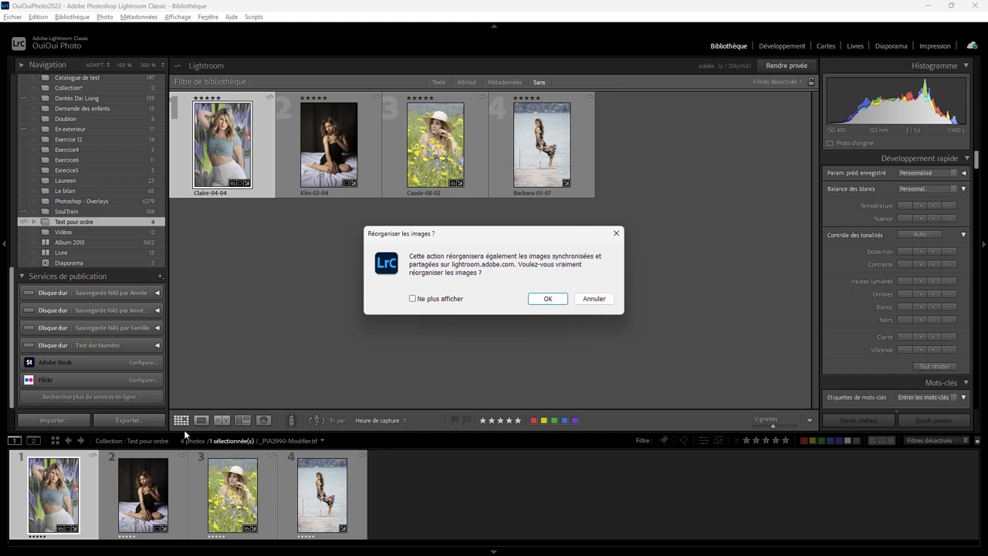
Step: Confirm the reorder, then move the lake pier photo before the flower-field photo
{"action": "left_click", "coordinate": [548, 298]}
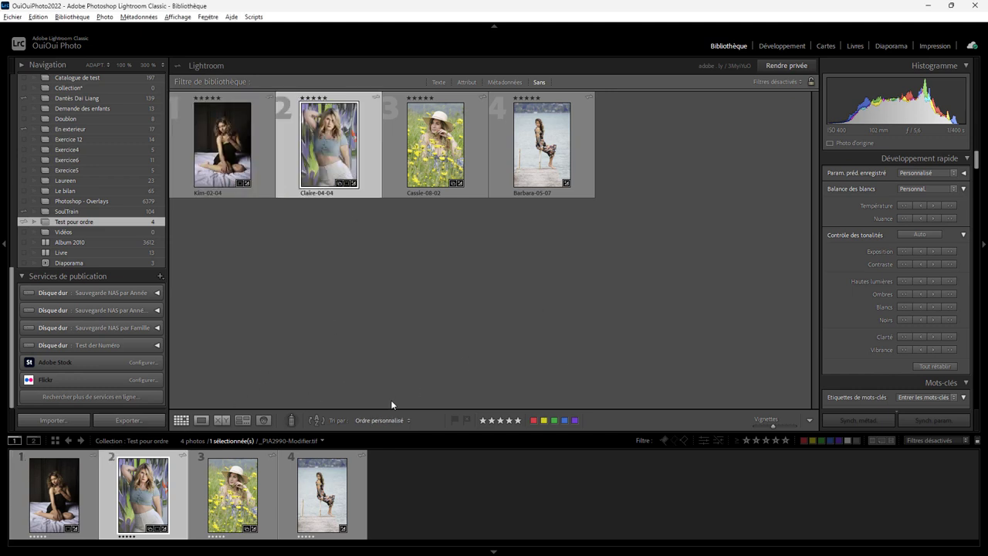
{"action": "left_click_drag", "start_coordinate": [320, 496], "coordinate": [222, 490]}
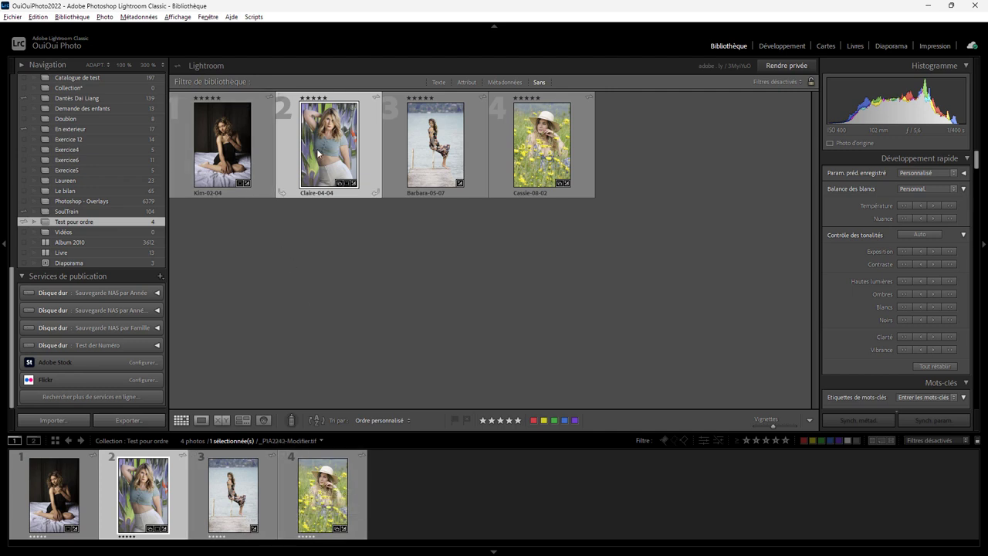
{"action": "mouse_move", "coordinate": [325, 152]}
{"action": "left_mouse_down"}
{"action": "mouse_move", "coordinate": [510, 163]}
{"action": "mouse_move", "coordinate": [454, 297]}
{"action": "left_mouse_up"}
Step: Back in the web album, set the sort order to Ordre personnalisé
{"action": "key", "text": "alt+Tab"}
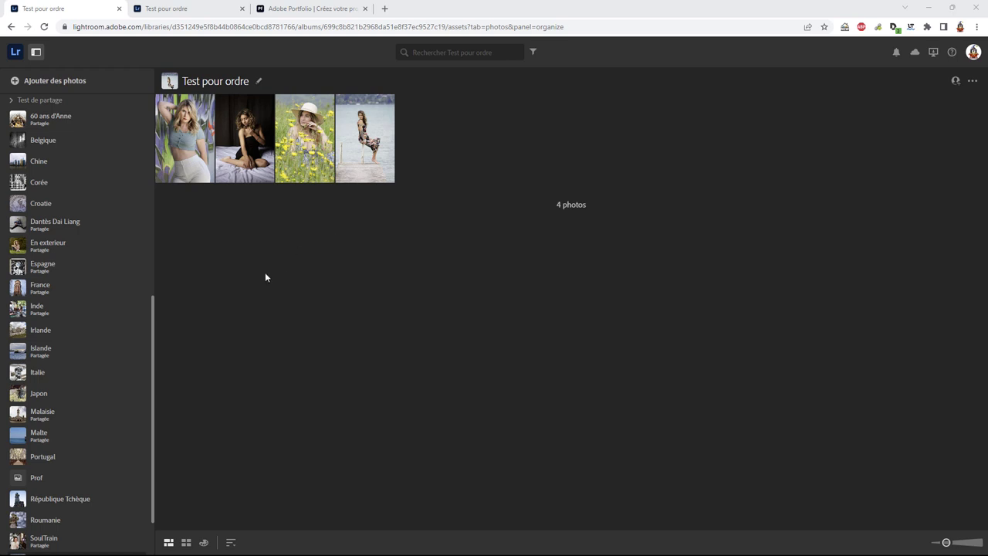
{"action": "left_click_drag", "start_coordinate": [154, 332], "coordinate": [159, 381]}
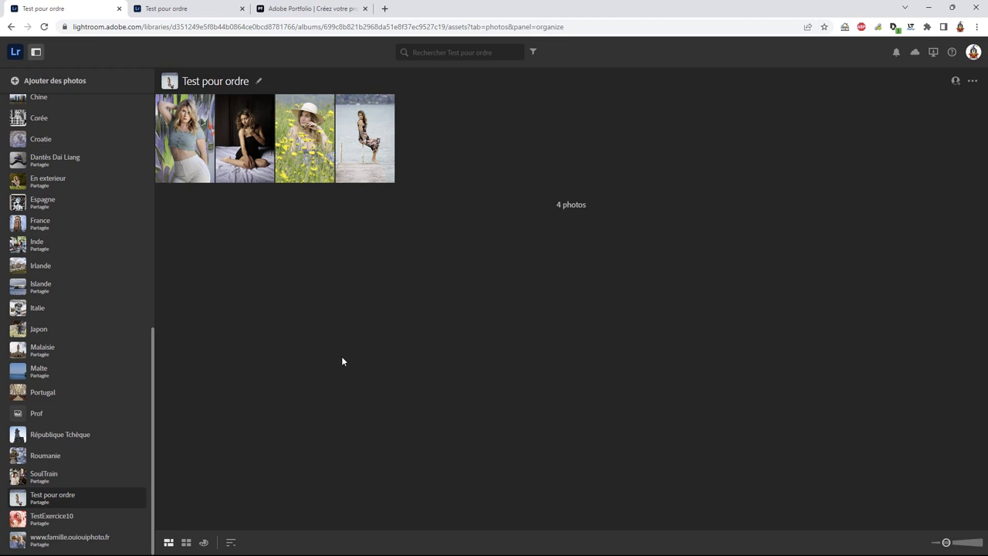
{"action": "left_click", "coordinate": [231, 544]}
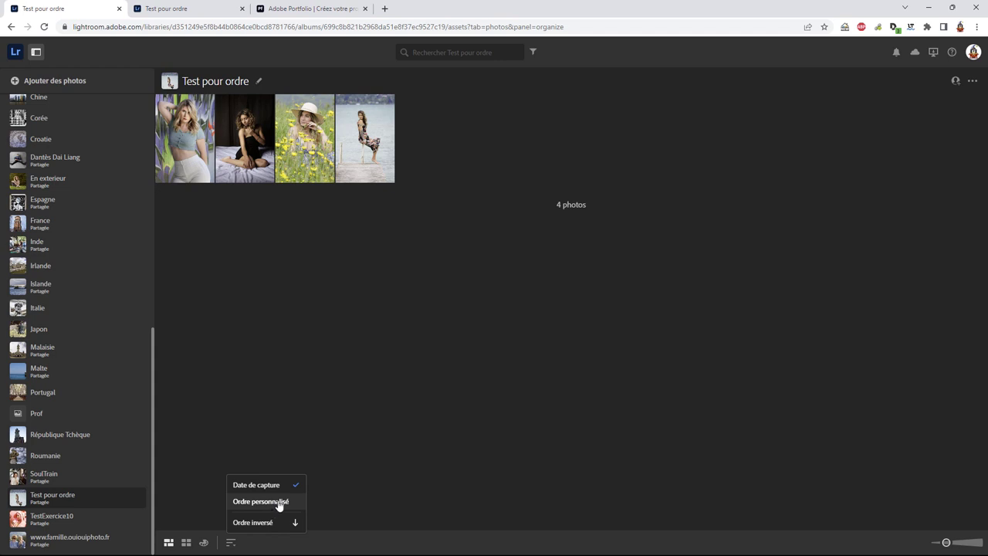
{"action": "left_click", "coordinate": [279, 503]}
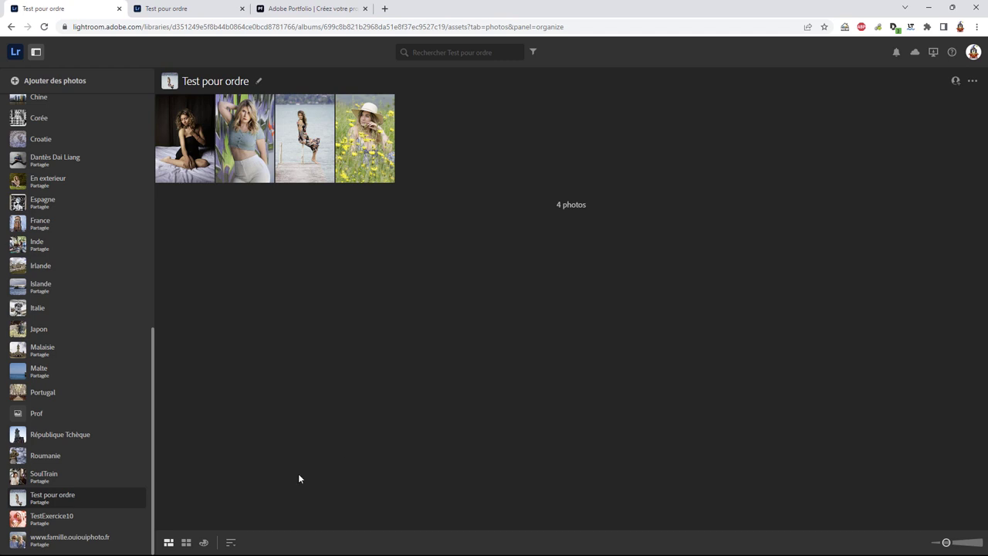
Step: Check the album's sort order, then view its public shared page still showing the old order
{"action": "left_click", "coordinate": [230, 542]}
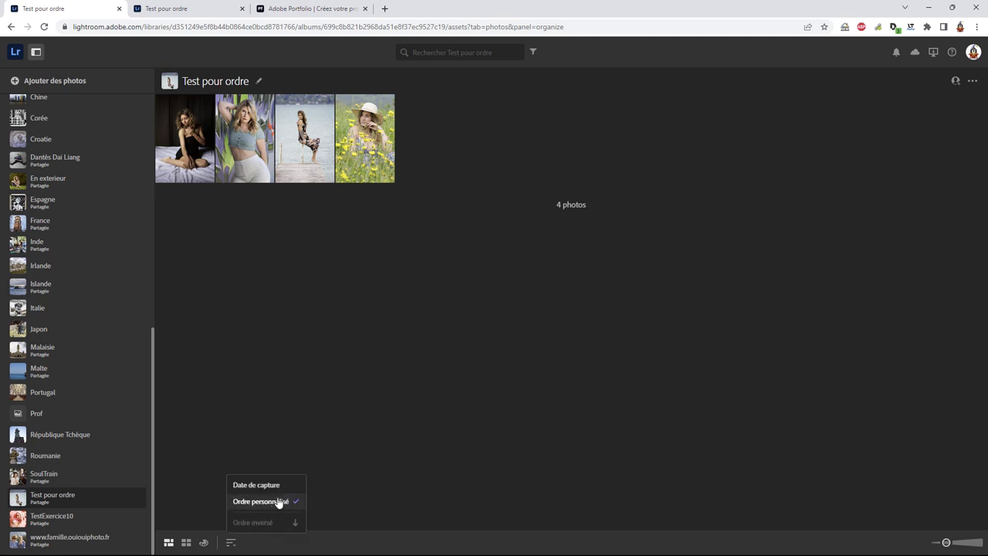
{"action": "left_click", "coordinate": [349, 396]}
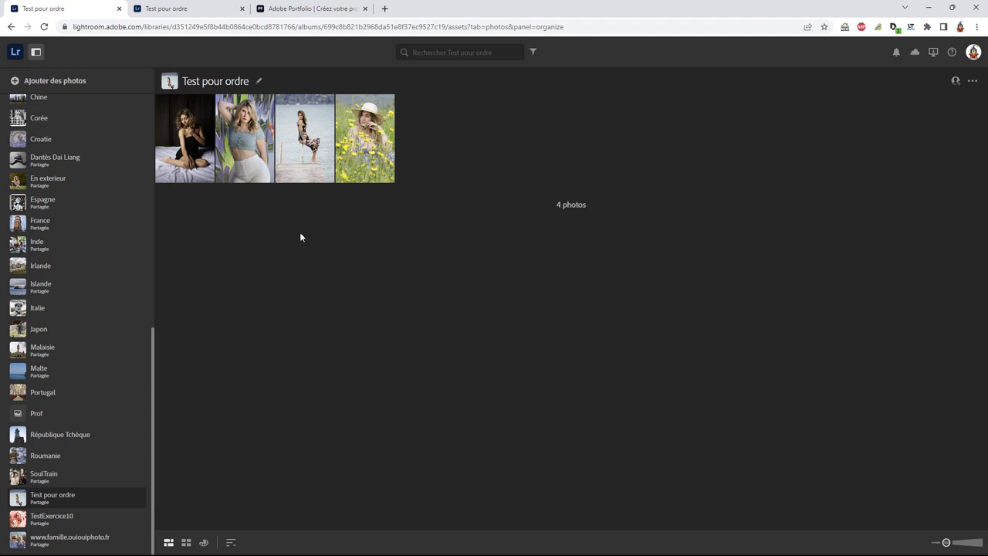
{"action": "left_click", "coordinate": [178, 9]}
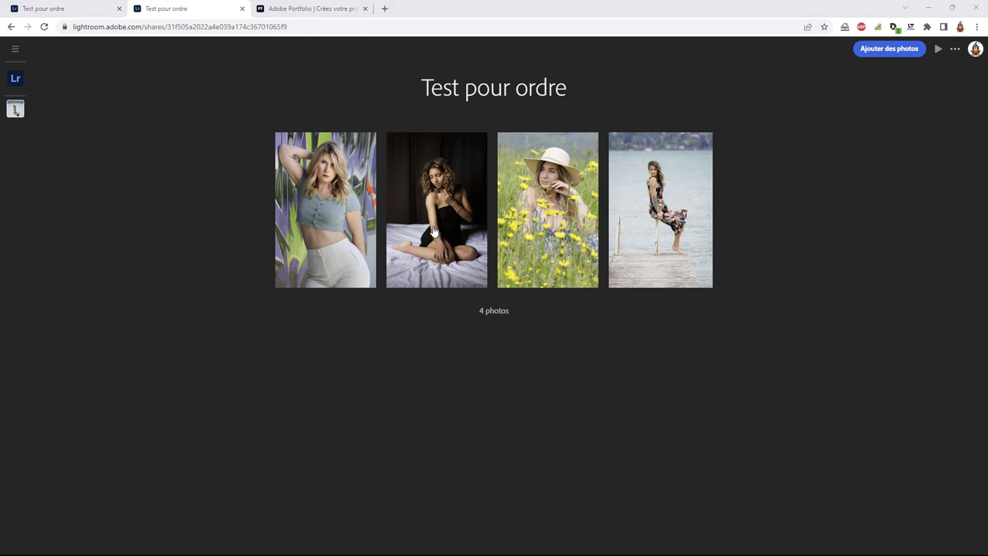
Step: Reload the shared page to show the new order, then return to the library album
{"action": "left_click", "coordinate": [44, 27]}
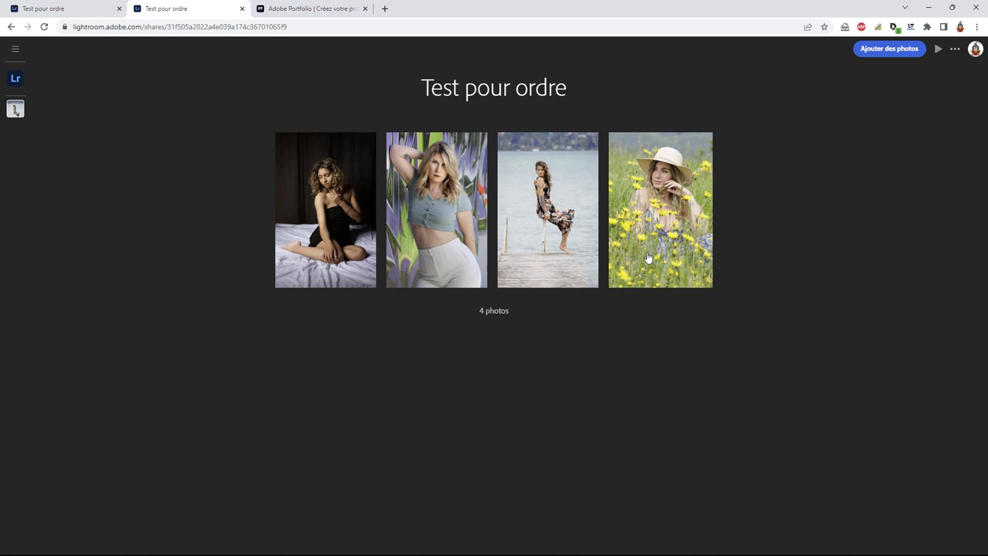
{"action": "left_click", "coordinate": [99, 16]}
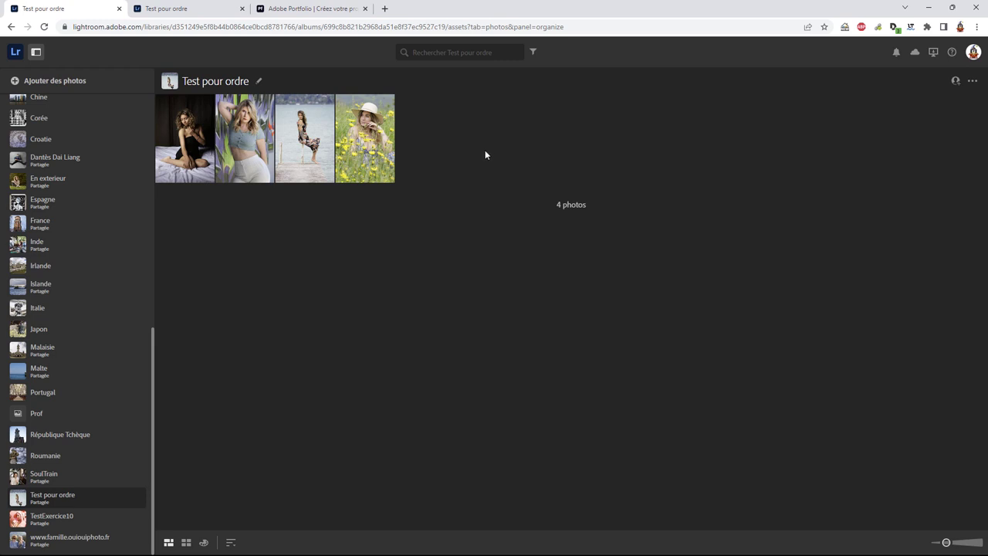
Step: Resend the album with Envoyer vers Portfolio, confirming the content reset with Continuer
{"action": "left_click", "coordinate": [972, 80]}
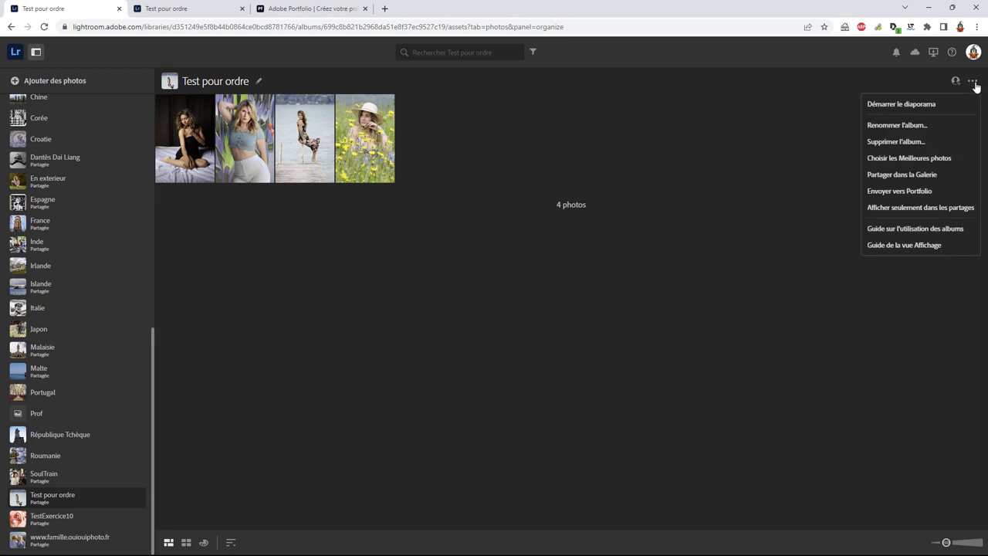
{"action": "left_click", "coordinate": [914, 191]}
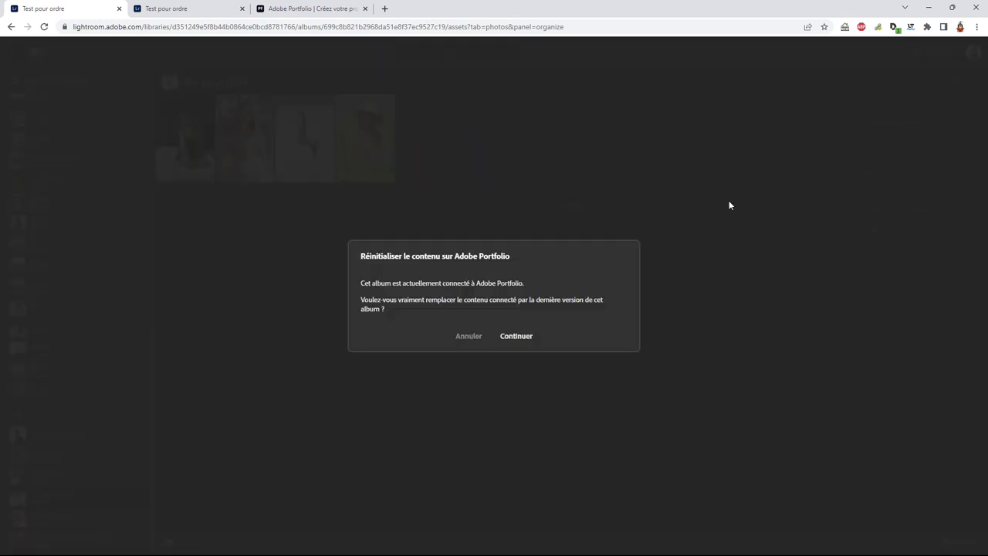
{"action": "left_click", "coordinate": [516, 337]}
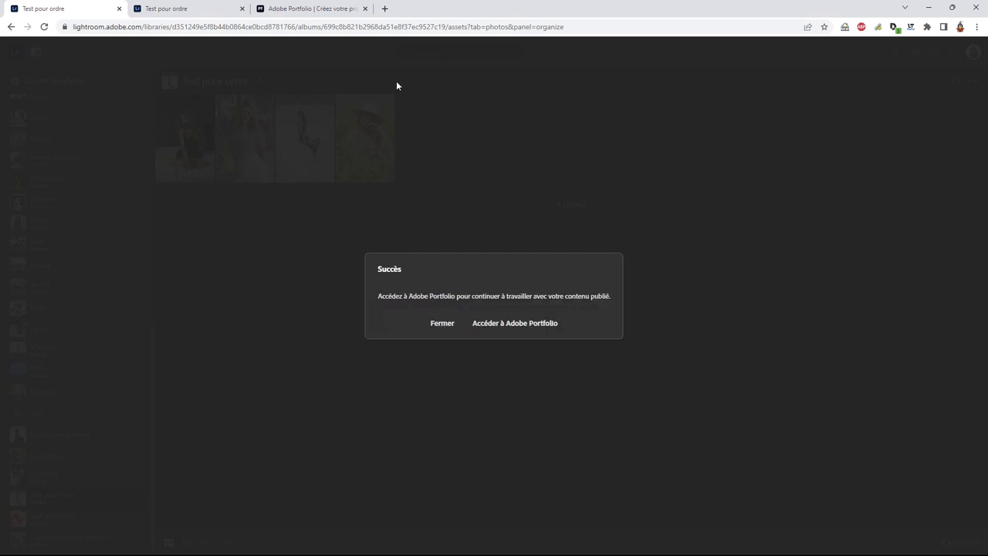
Step: Dismiss the success message, then open the Portraits page from Portfolio's Pages list
{"action": "left_click", "coordinate": [444, 325]}
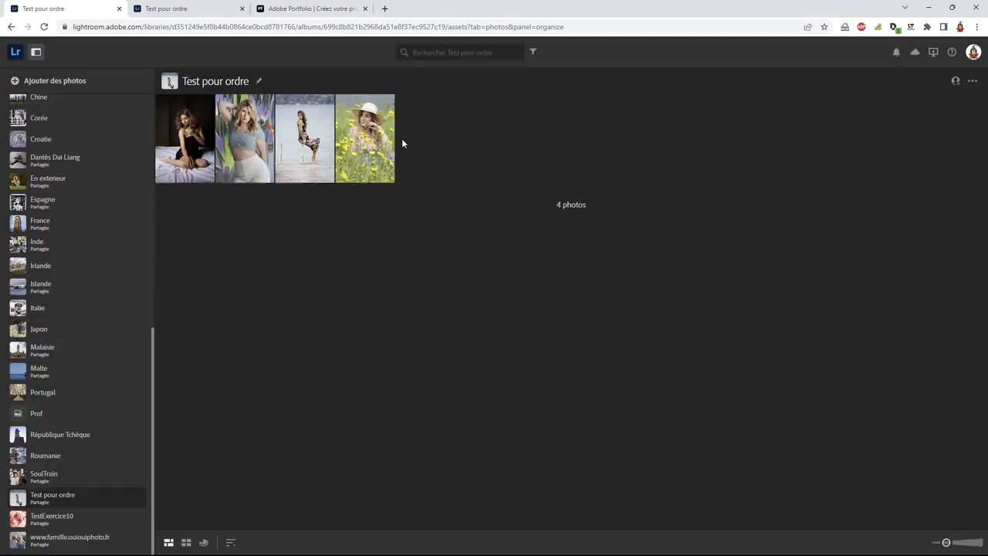
{"action": "left_click", "coordinate": [328, 10]}
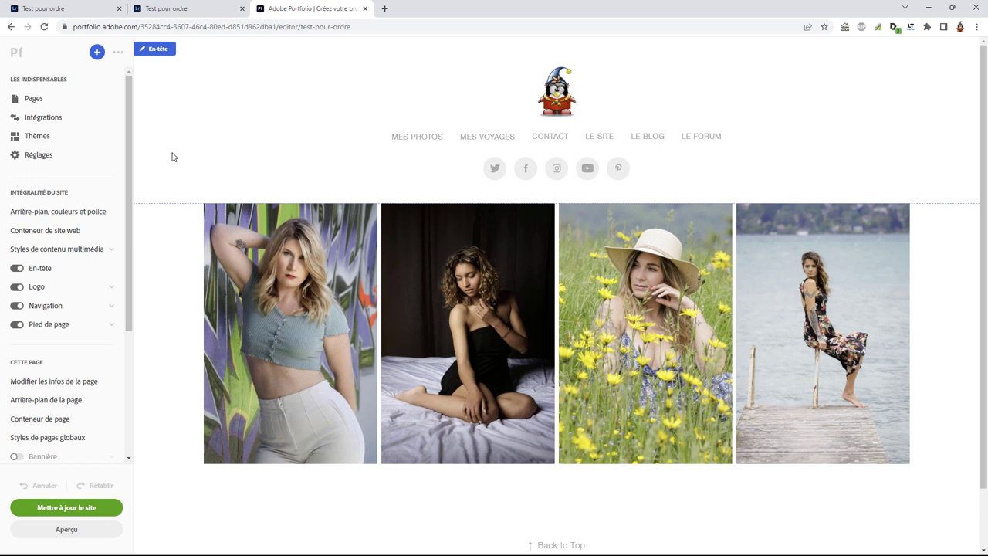
{"action": "left_click", "coordinate": [39, 100]}
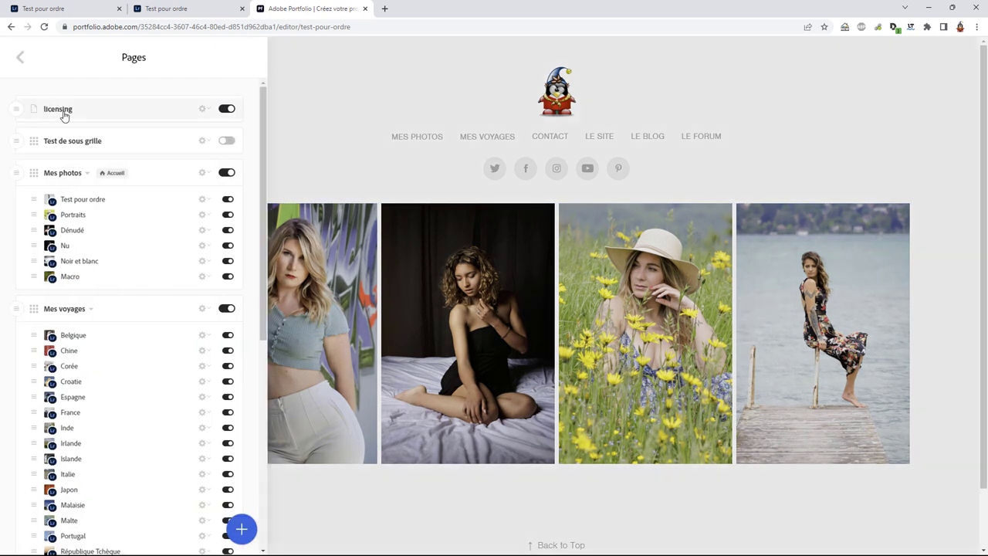
{"action": "left_click", "coordinate": [85, 216]}
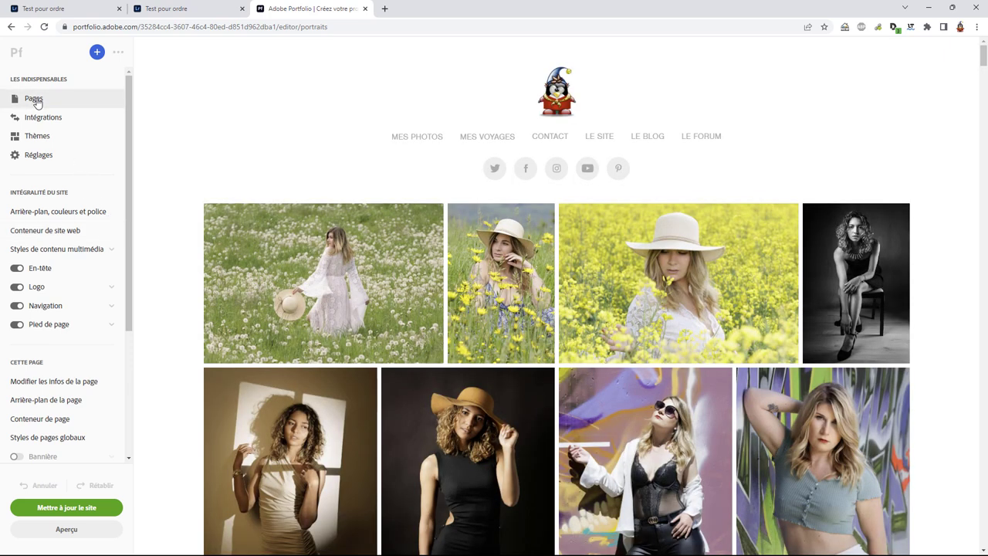
{"action": "left_click", "coordinate": [35, 101]}
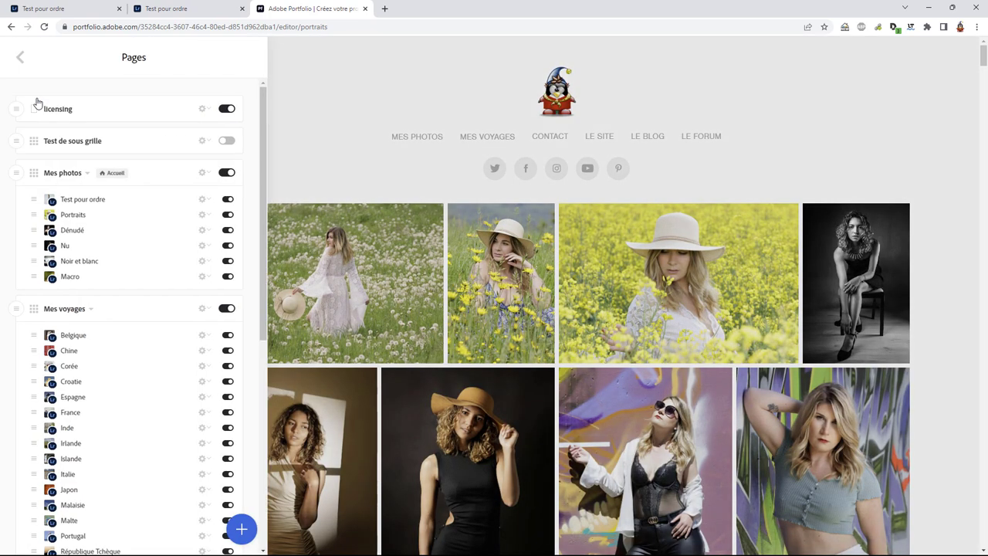
Step: Open the Test pour ordre page, then show the collection's 'Tri par' sort choices
{"action": "left_click", "coordinate": [83, 200]}
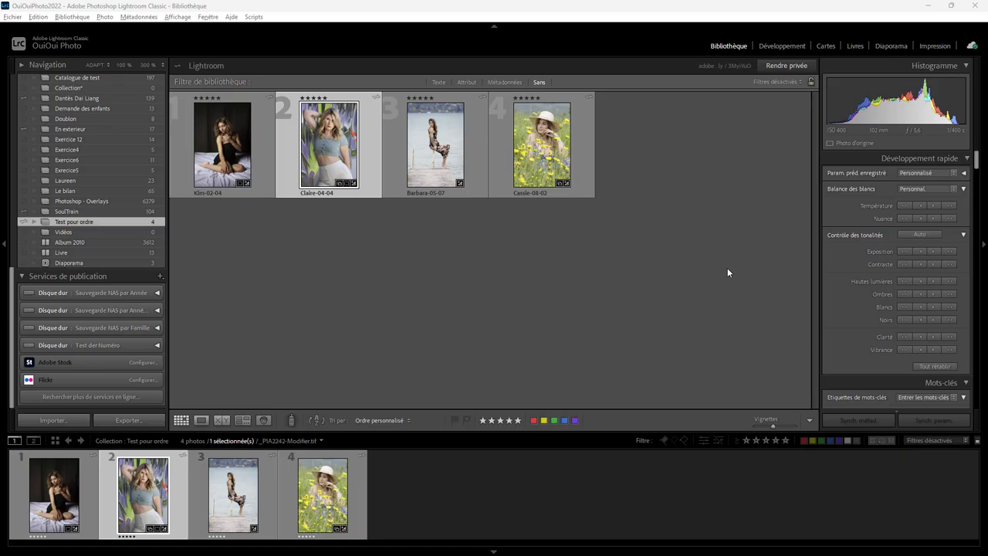
{"action": "left_click", "coordinate": [384, 422]}
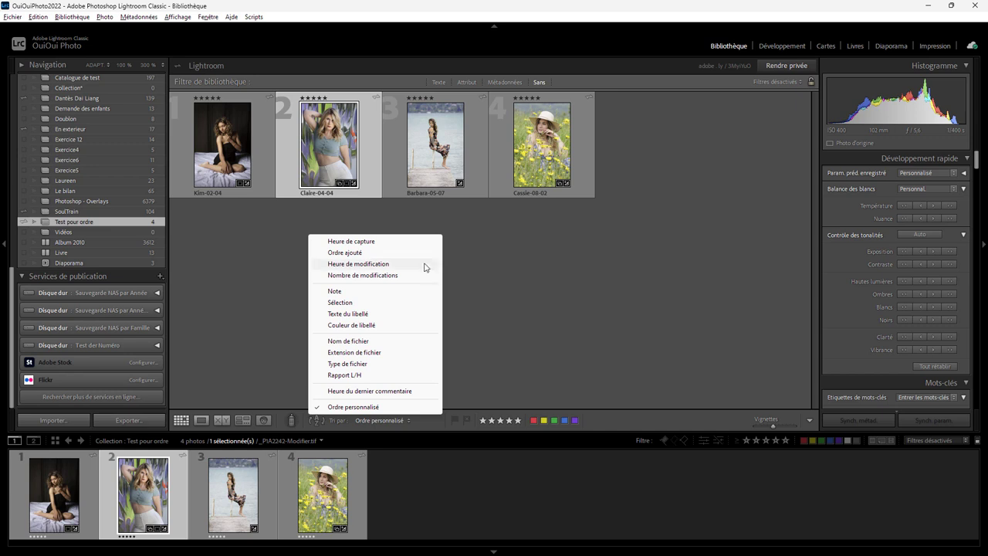
Step: Sort the Lightroom Classic Test pour ordre collection by 'Heure de capture', then return to the web album
{"action": "left_click", "coordinate": [377, 241]}
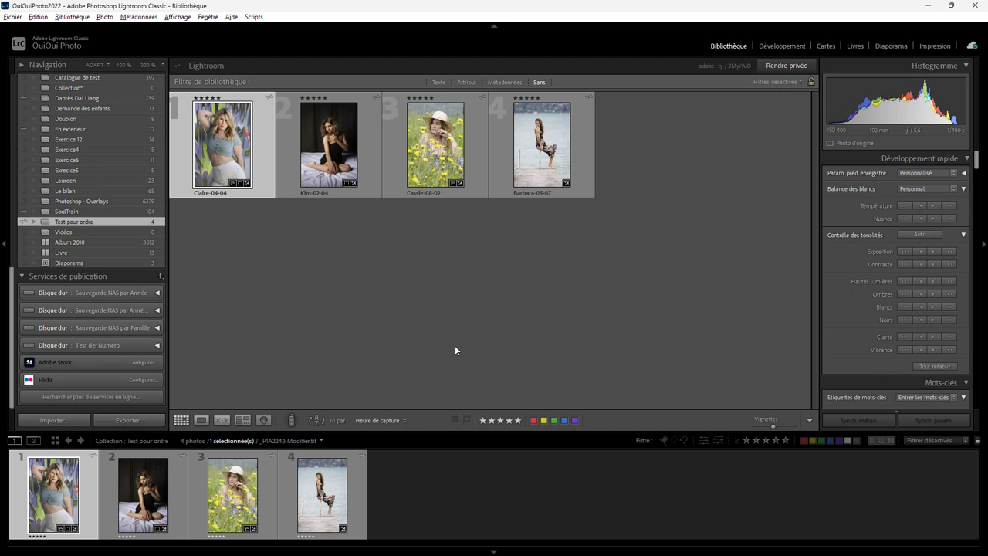
{"action": "key", "text": "alt+Tab"}
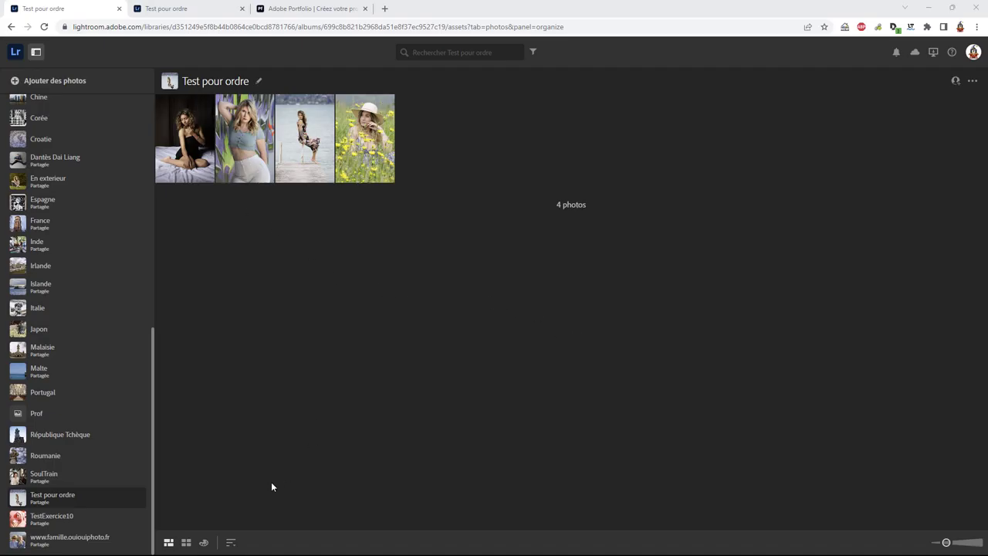
Step: Sort the web Test pour ordre album by 'Date de capture', retrying once via custom order
{"action": "left_click", "coordinate": [232, 543]}
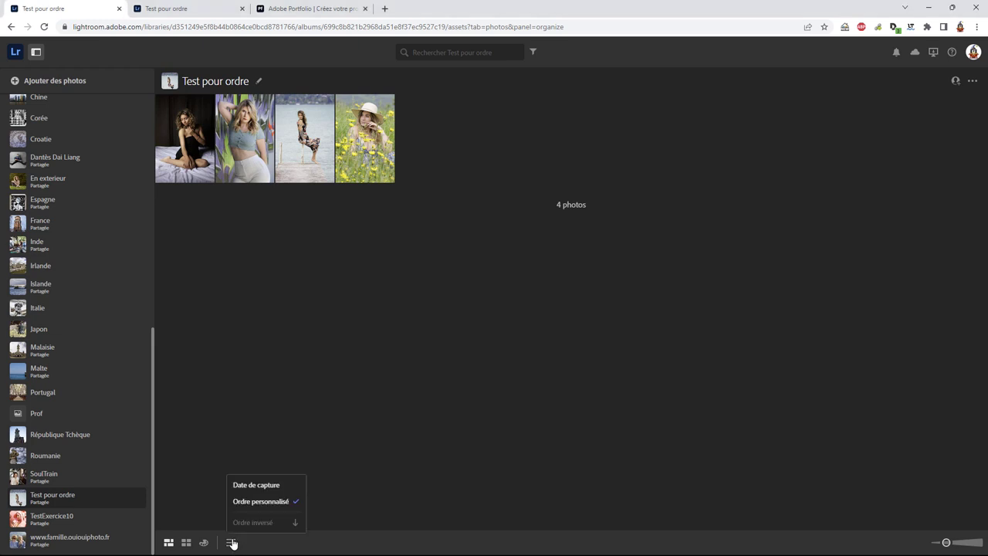
{"action": "left_click", "coordinate": [259, 484]}
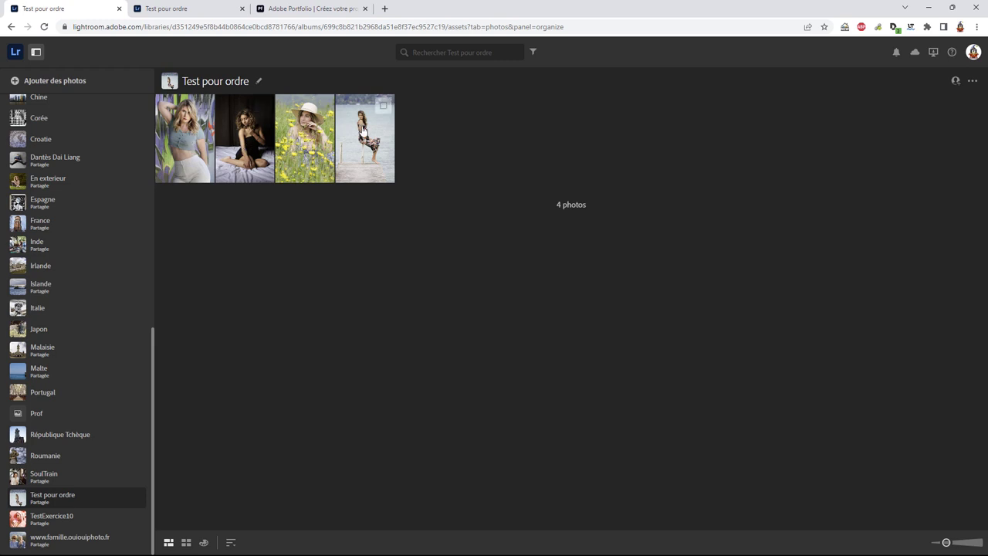
{"action": "left_click", "coordinate": [230, 542]}
{"action": "left_click", "coordinate": [245, 502]}
{"action": "left_click", "coordinate": [232, 544]}
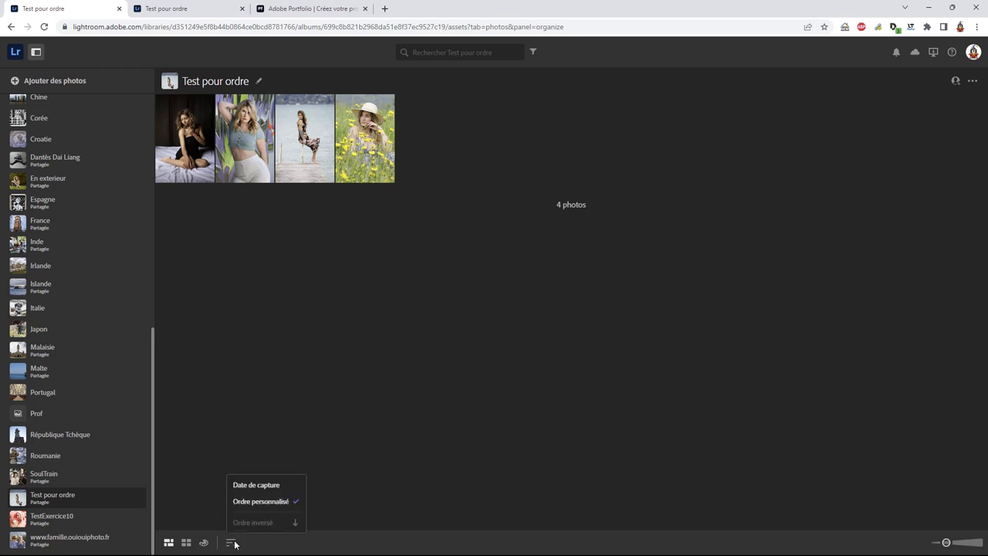
{"action": "left_click", "coordinate": [255, 484]}
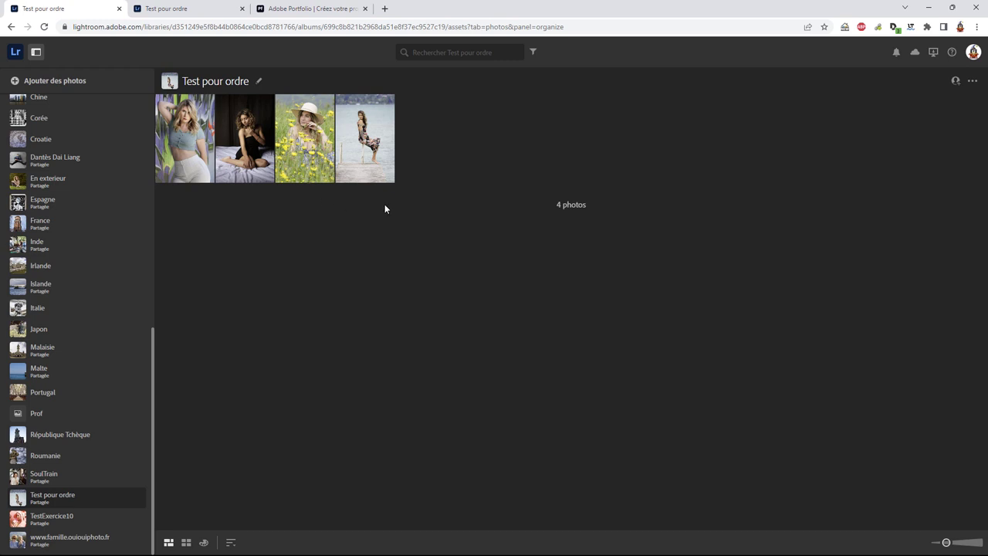
Step: Reload the shared album page twice to check its photo order, then return to the library album
{"action": "left_click", "coordinate": [179, 9]}
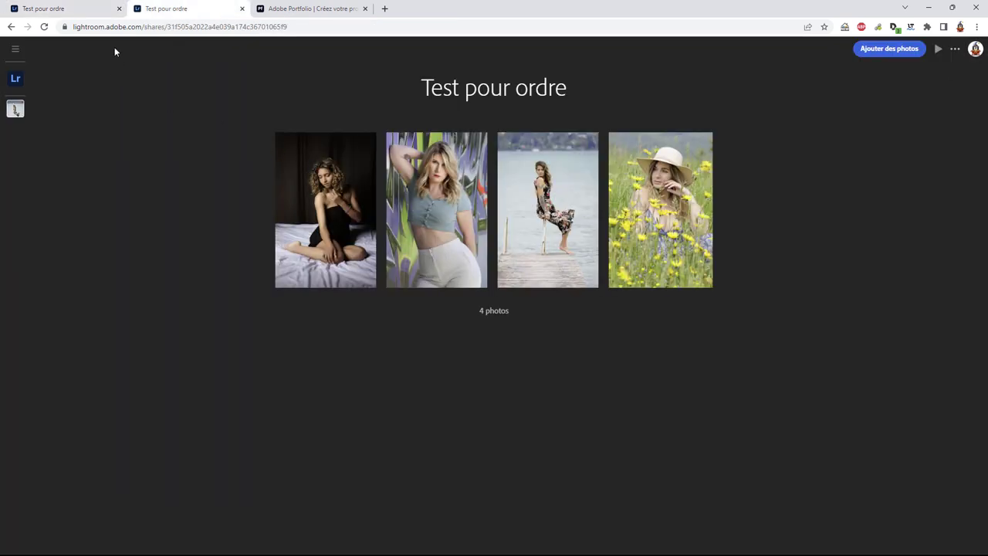
{"action": "left_click", "coordinate": [44, 26]}
{"action": "left_click", "coordinate": [44, 27]}
{"action": "left_click", "coordinate": [88, 8]}
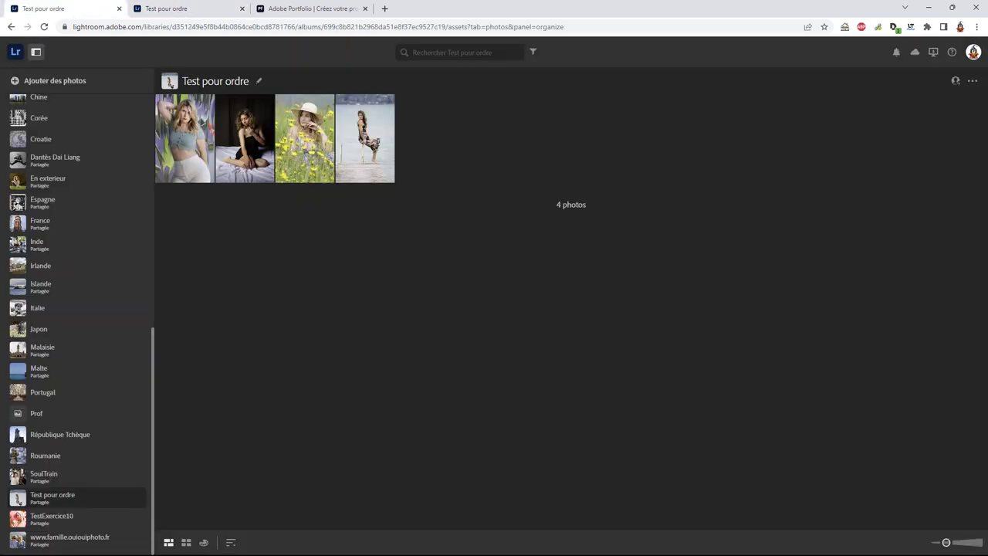
Step: Resend the album via 'Envoyer vers Portfolio', confirming replacement of the connected Portfolio content
{"action": "left_click", "coordinate": [973, 80]}
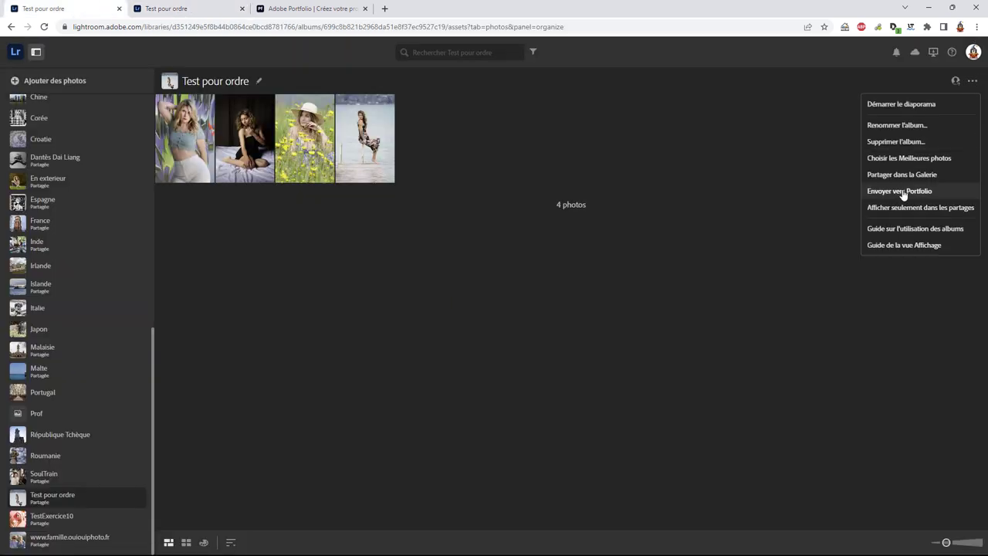
{"action": "left_click", "coordinate": [900, 192]}
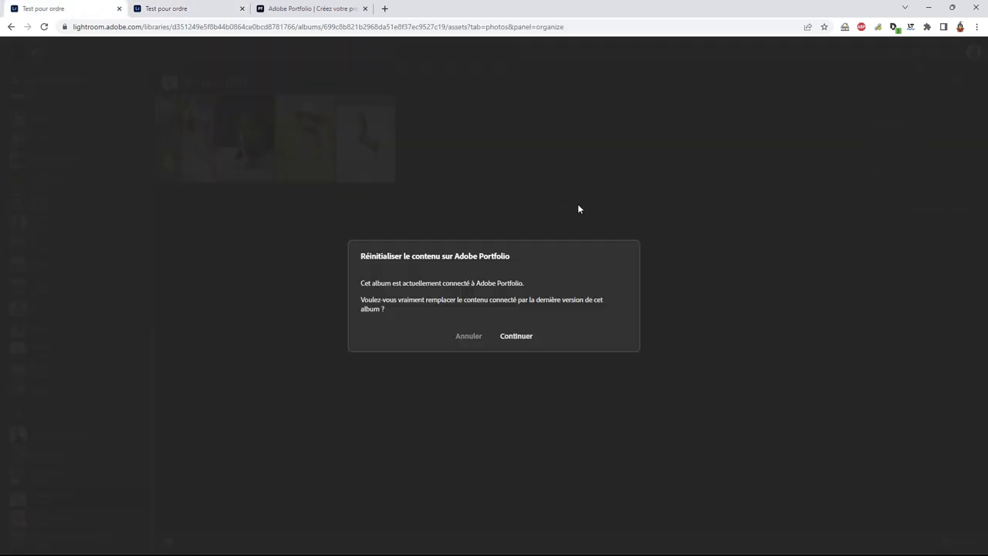
{"action": "left_click", "coordinate": [524, 337]}
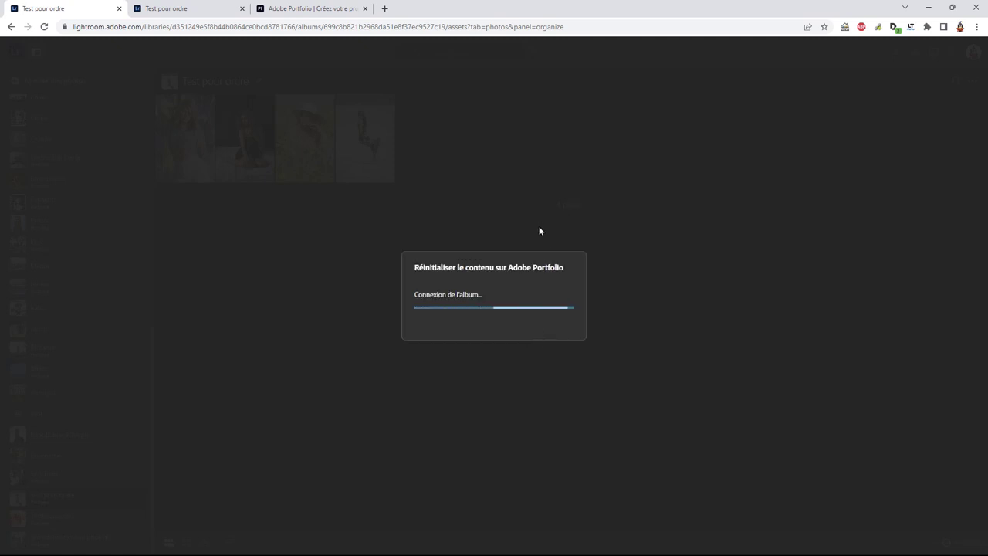
{"action": "left_click", "coordinate": [444, 323]}
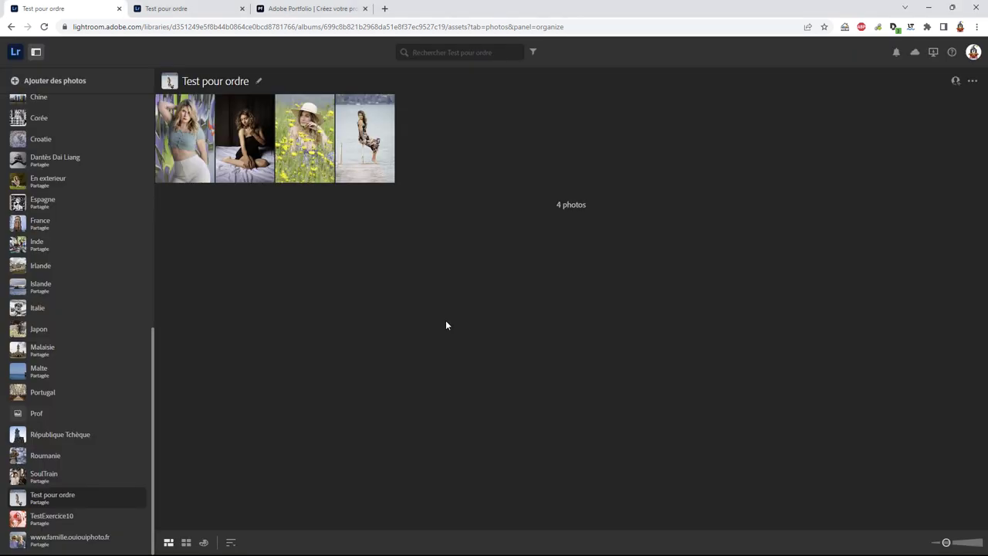
{"action": "left_click", "coordinate": [294, 12]}
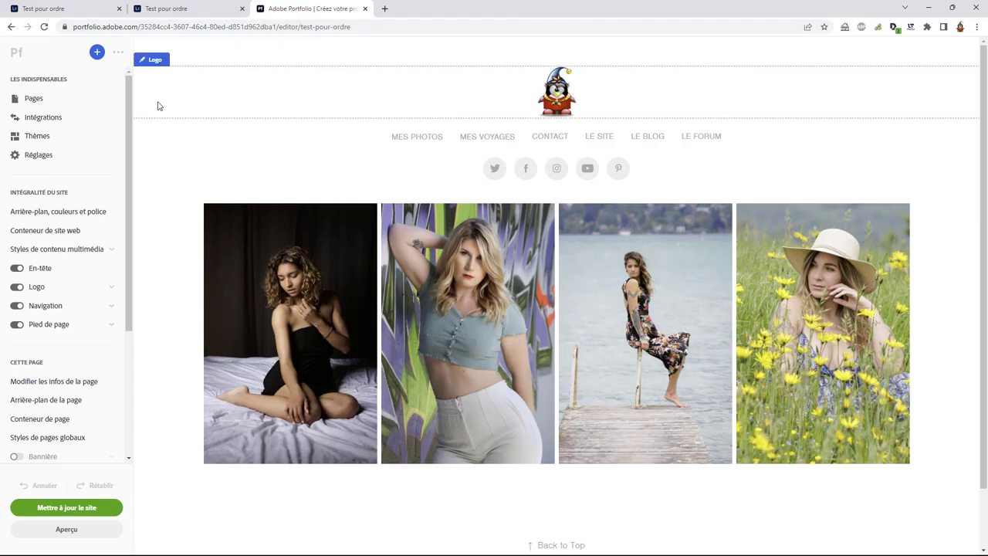
Step: Refresh the Portfolio Test pour ordre page by visiting Portraits and reopening it
{"action": "left_click", "coordinate": [34, 99]}
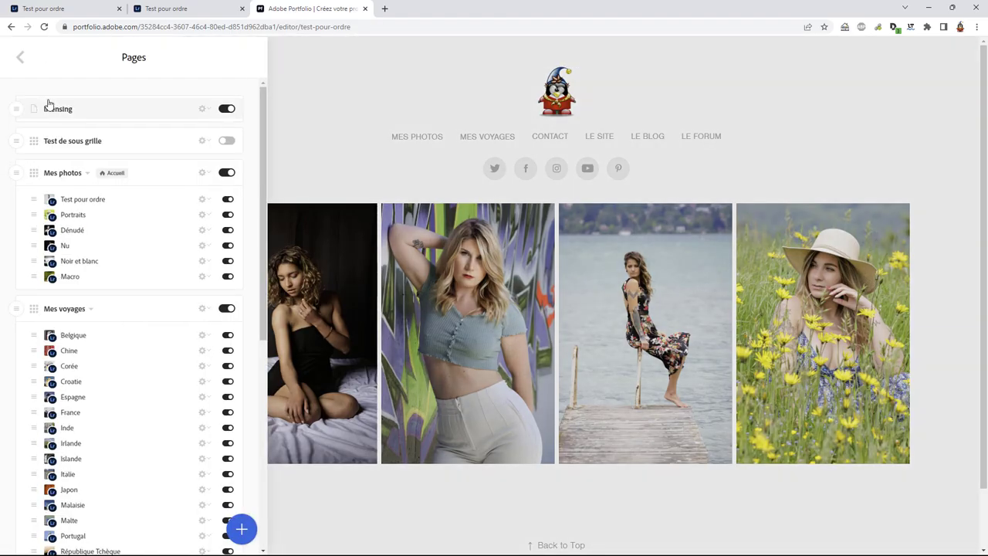
{"action": "left_click", "coordinate": [97, 215]}
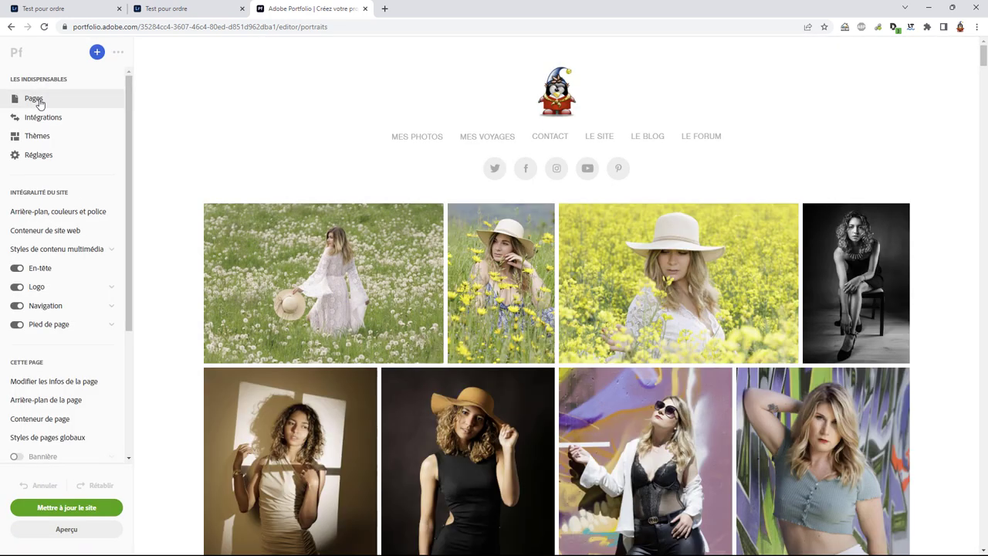
{"action": "left_click", "coordinate": [38, 102]}
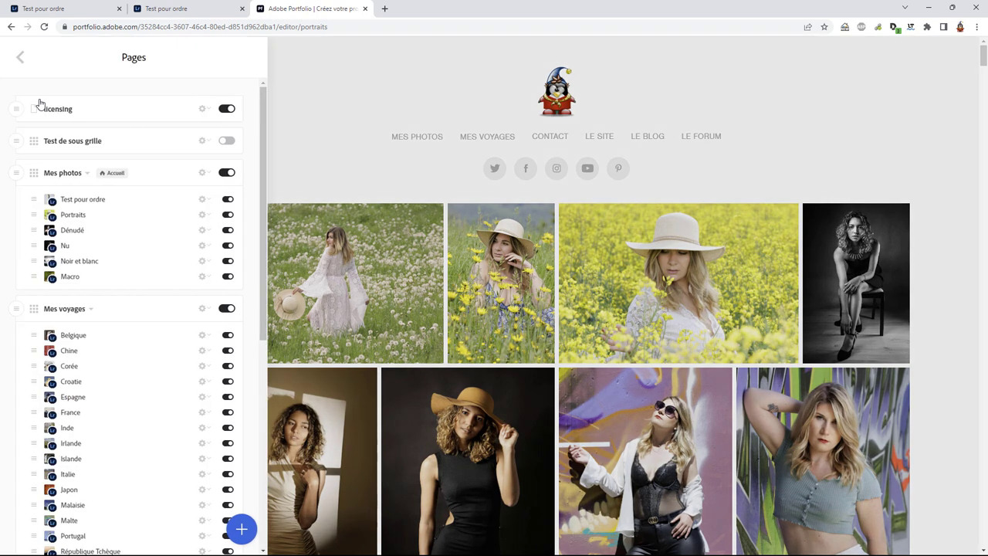
{"action": "left_click", "coordinate": [87, 200]}
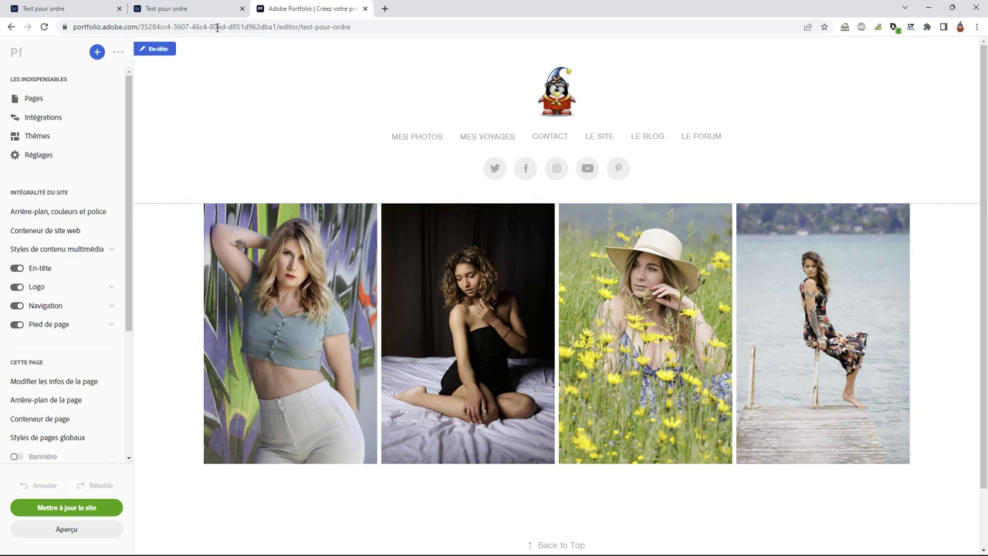
{"action": "left_click", "coordinate": [184, 10]}
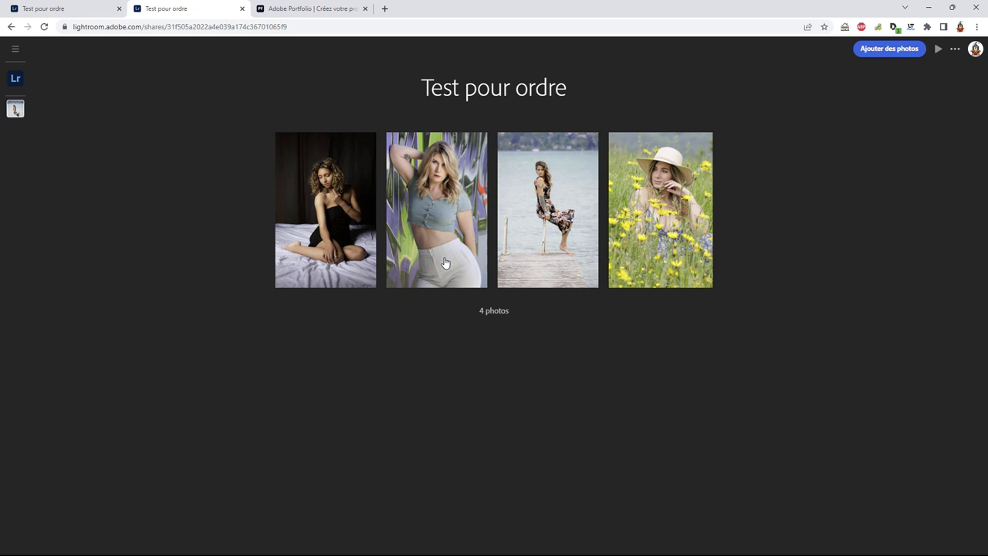